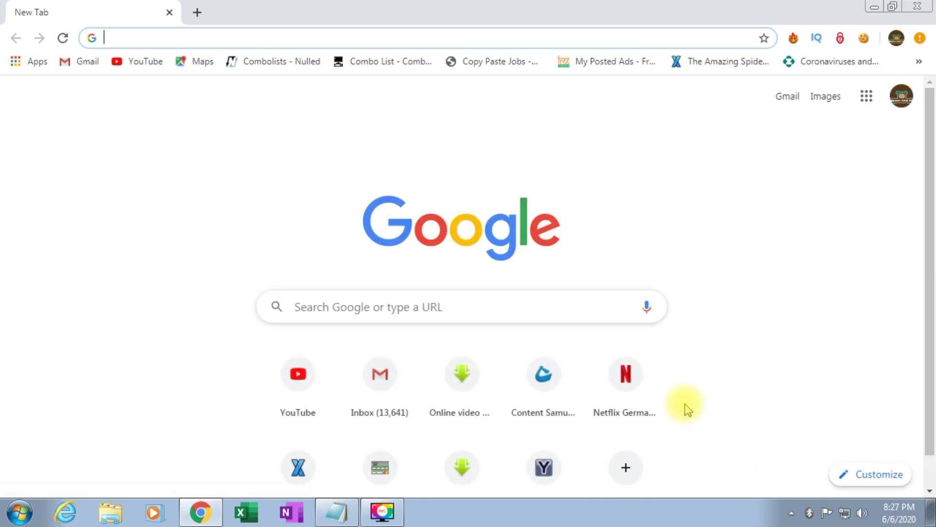
{"action": "type", "text": "microsoft"}
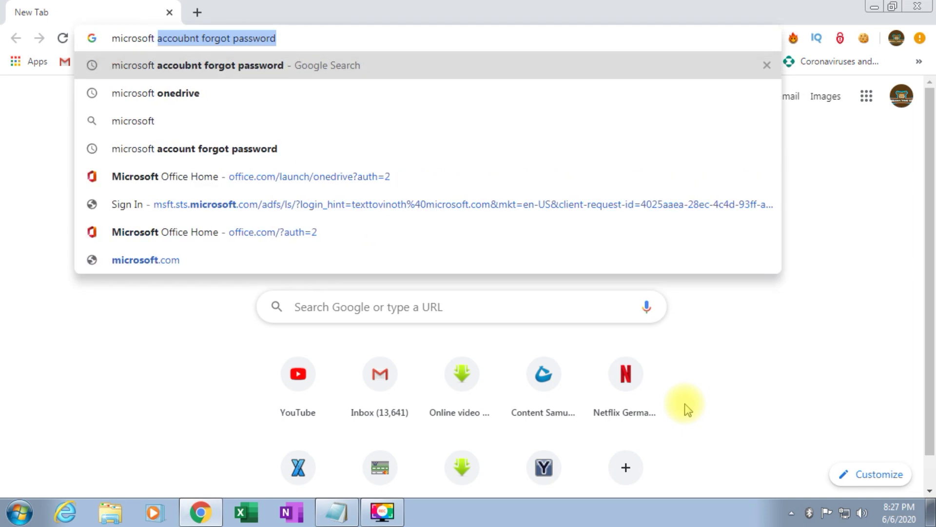
Search Google for Microsoft OneDrive and open the OneDrive offer from the results.
{"action": "left_click", "coordinate": [227, 104]}
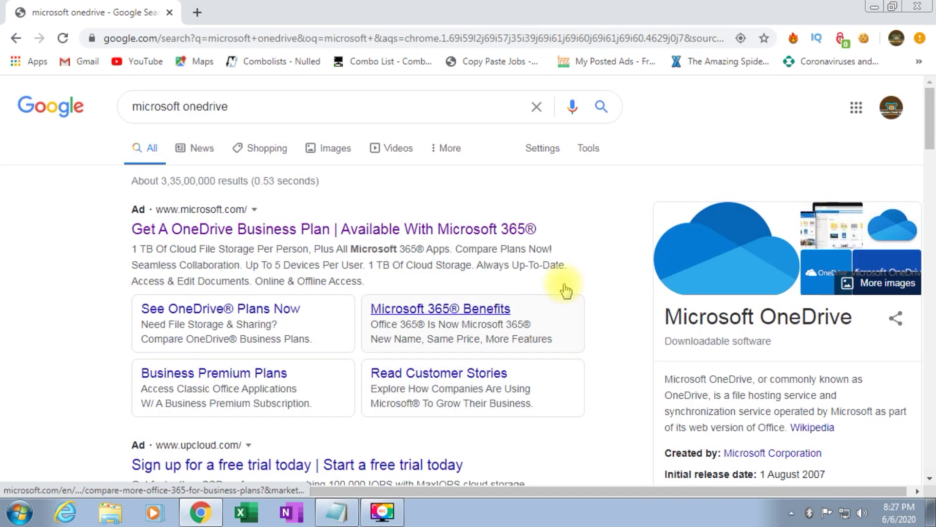
{"action": "left_click", "coordinate": [488, 227]}
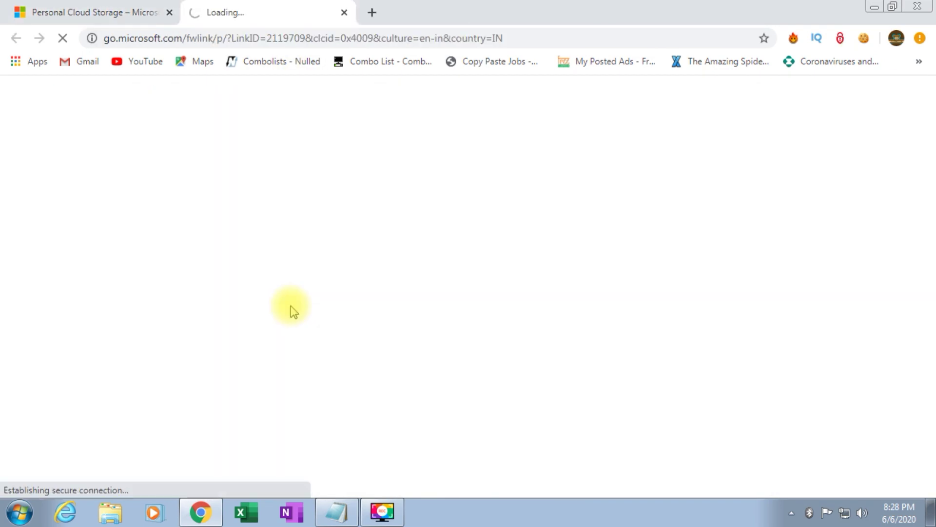
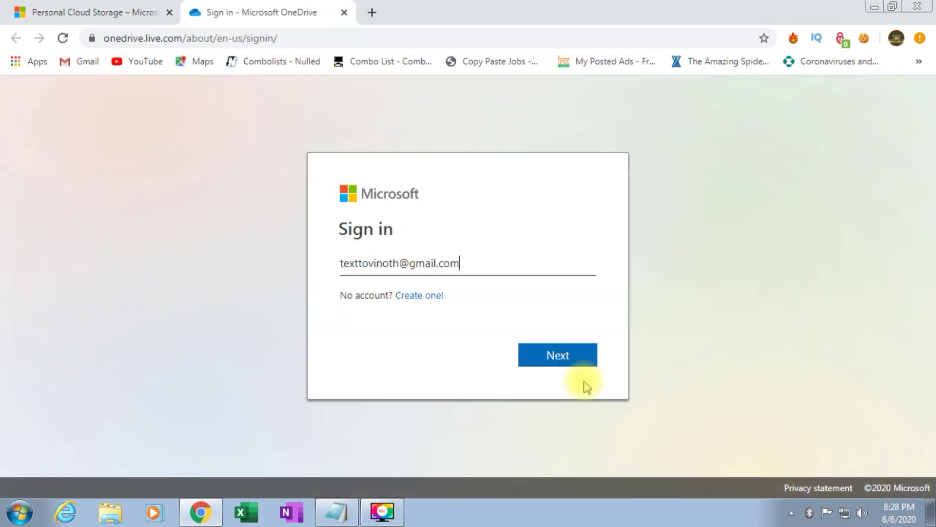
Sign in to OneDrive, review the 5 GB plan's upgrade options, then sign out.
{"action": "left_click", "coordinate": [578, 362]}
{"action": "type", "text": "•••••••••••••••"}
{"action": "key", "text": "Return"}
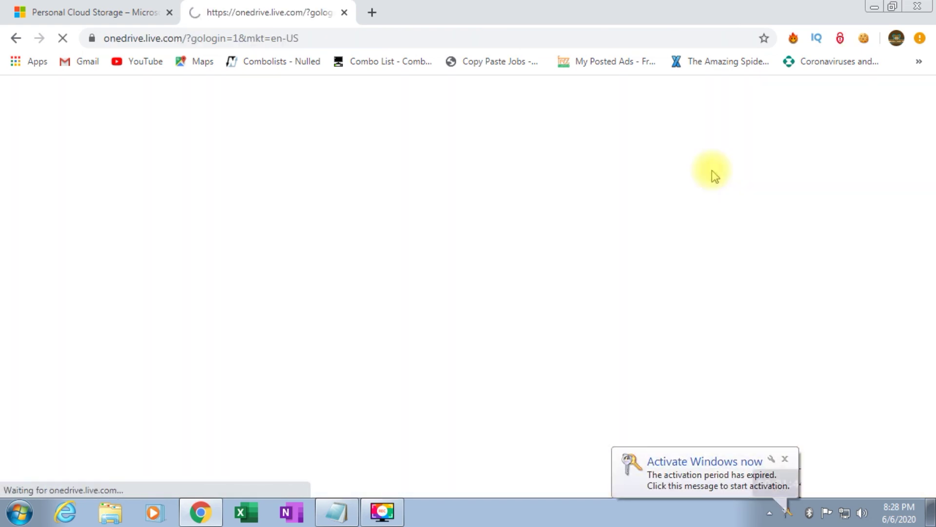
{"action": "left_click", "coordinate": [847, 92]}
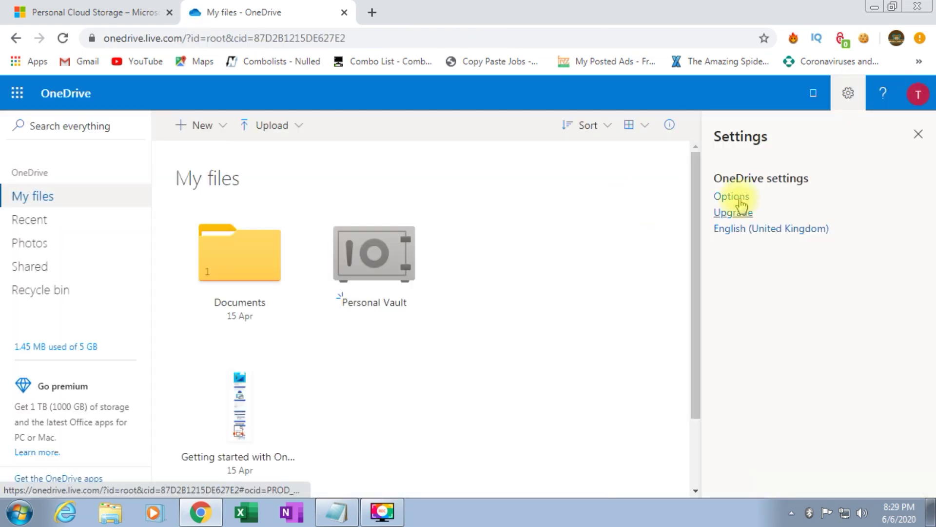
{"action": "left_click", "coordinate": [735, 209]}
{"action": "scroll", "coordinate": [484, 359], "scroll_direction": "down", "scroll_amount": 1}
{"action": "scroll", "coordinate": [485, 351], "scroll_direction": "down", "scroll_amount": 1}
{"action": "scroll", "coordinate": [489, 350], "scroll_direction": "up", "scroll_amount": 2}
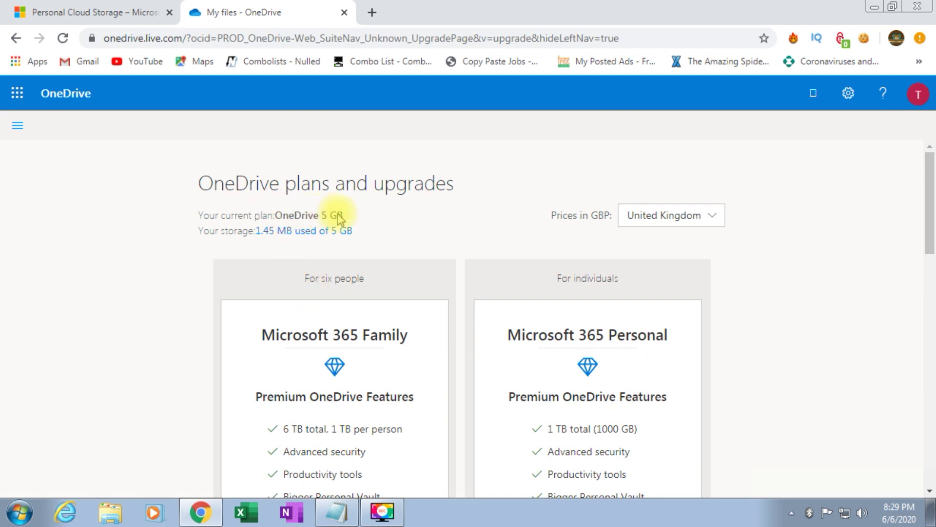
{"action": "left_click", "coordinate": [918, 94]}
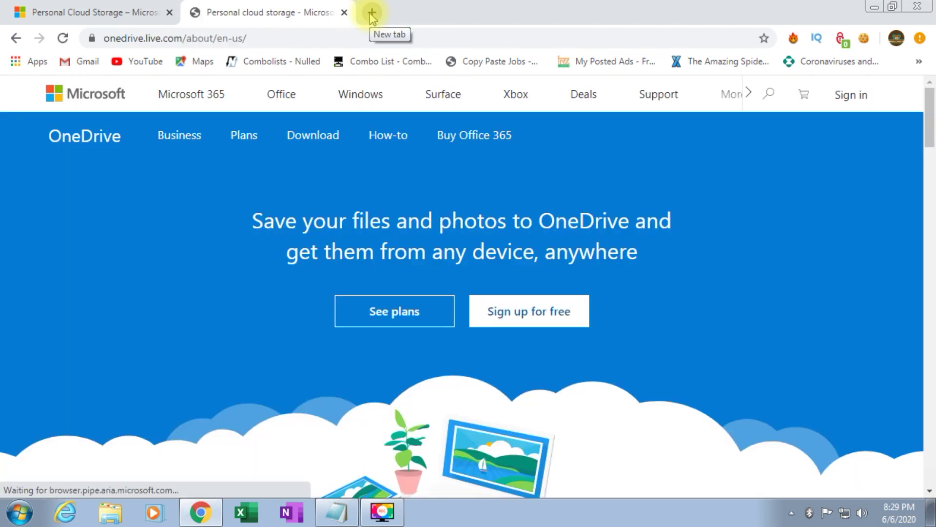
Copy the saved temporary-email link from Notepad and minimize Notepad.
{"action": "left_click", "coordinate": [337, 511]}
{"action": "left_click_drag", "start_coordinate": [487, 346], "coordinate": [381, 350]}
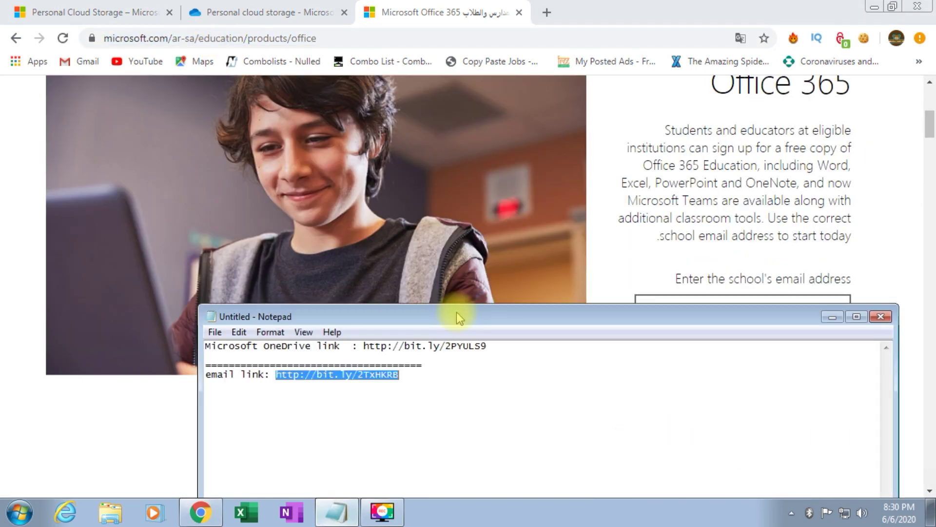
{"action": "right_click", "coordinate": [384, 389]}
{"action": "left_click", "coordinate": [439, 228]}
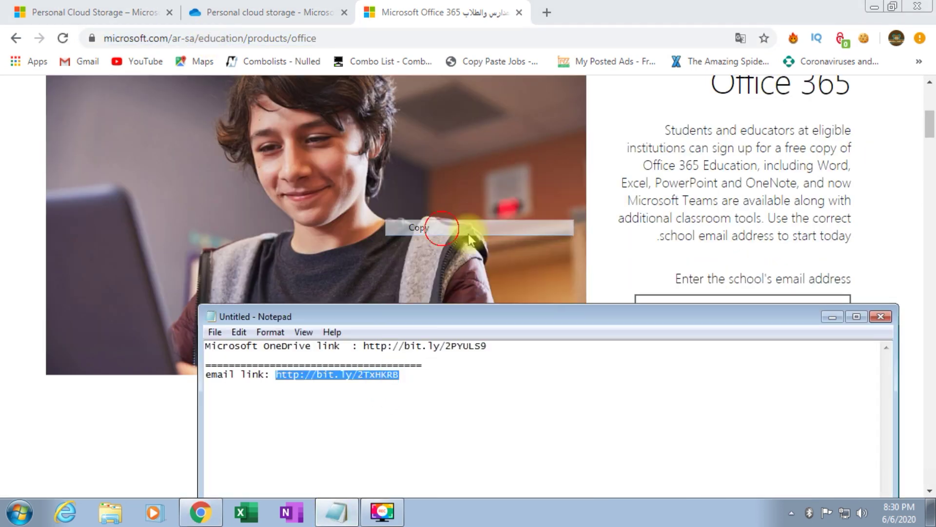
{"action": "left_click", "coordinate": [834, 317]}
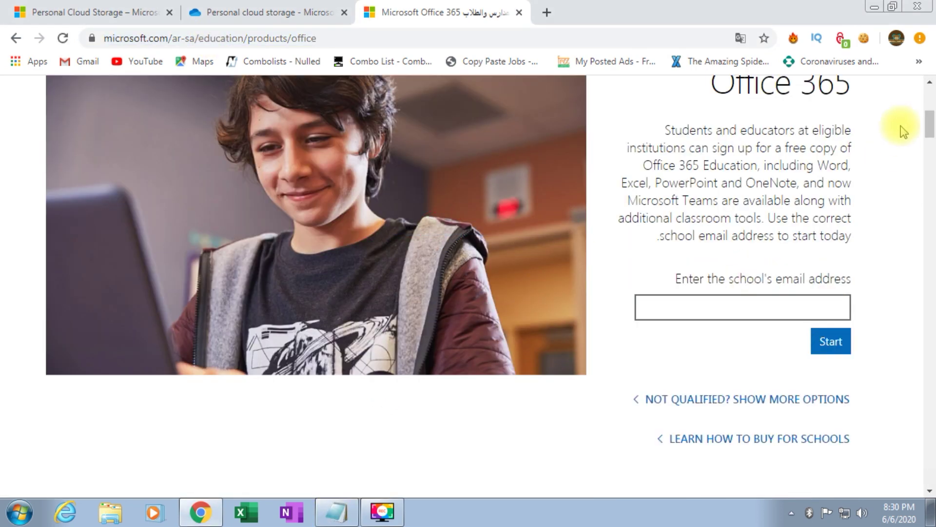
{"action": "left_click", "coordinate": [920, 39]}
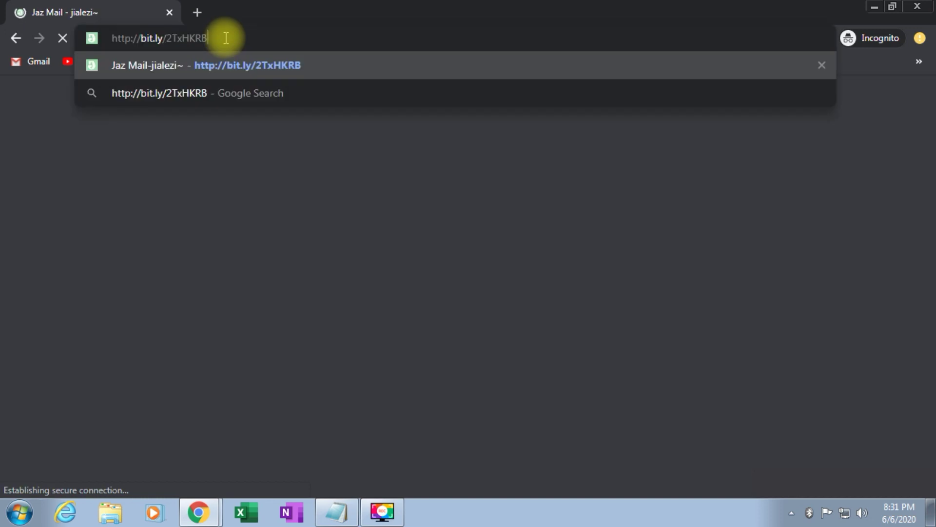
{"action": "key", "text": "Return"}
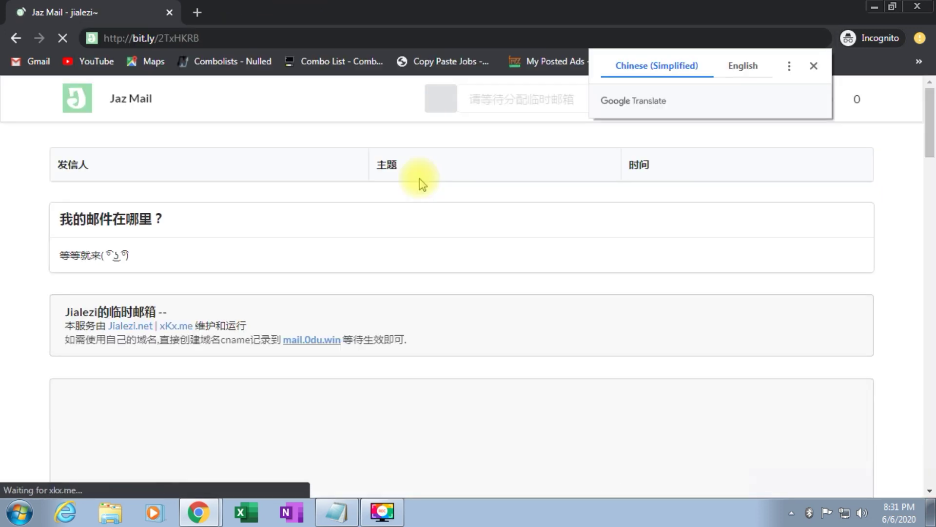
{"action": "left_click", "coordinate": [743, 66]}
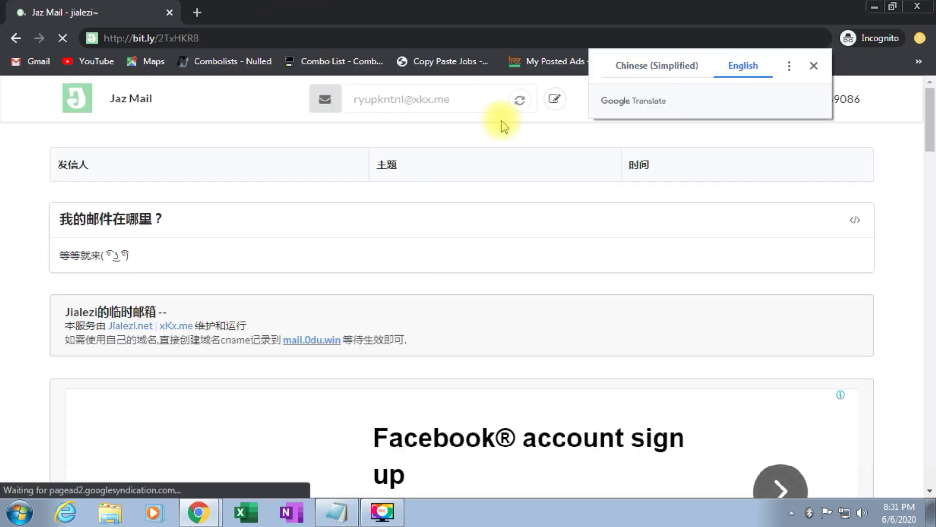
{"action": "left_click_drag", "start_coordinate": [450, 98], "coordinate": [361, 100]}
{"action": "right_click", "coordinate": [371, 103]}
{"action": "left_click", "coordinate": [419, 116]}
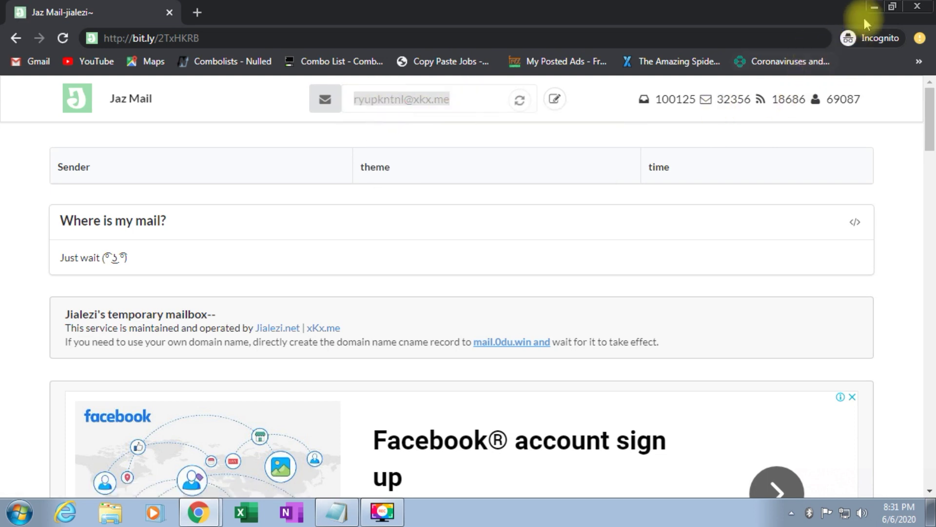
{"action": "left_click", "coordinate": [873, 7]}
{"action": "left_click", "coordinate": [777, 309]}
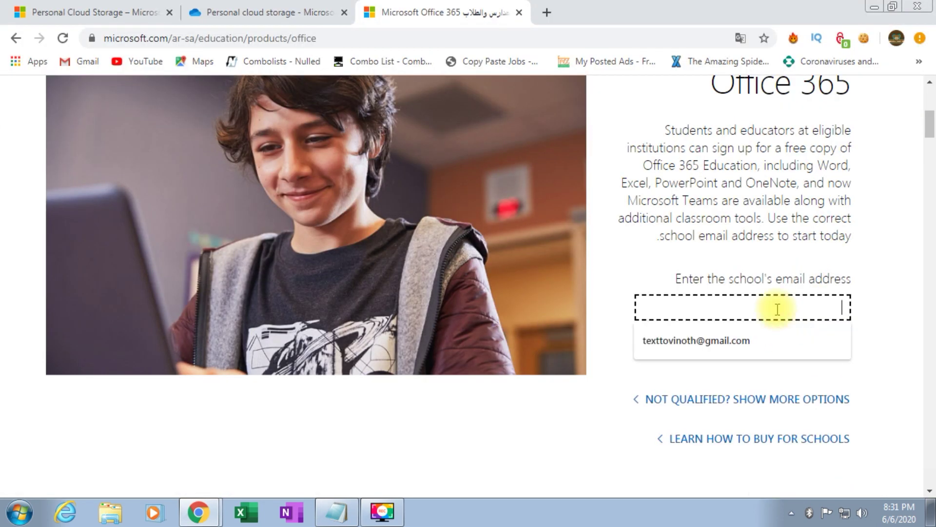
{"action": "key", "text": "ctrl+v"}
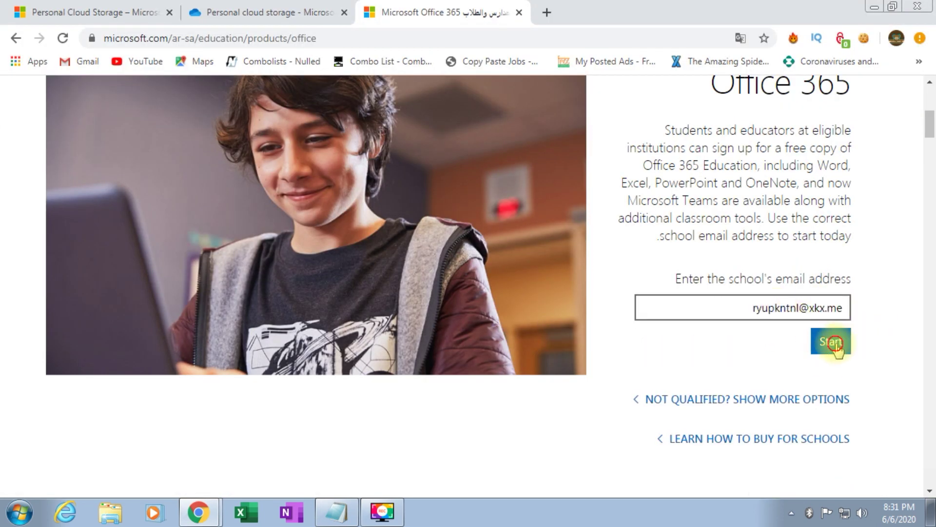
{"action": "left_click", "coordinate": [834, 344]}
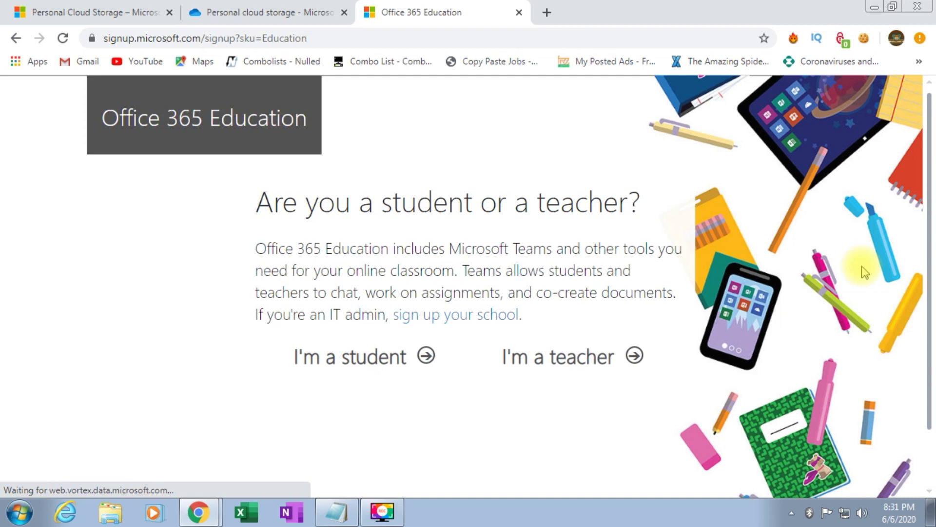
{"action": "left_click", "coordinate": [378, 357]}
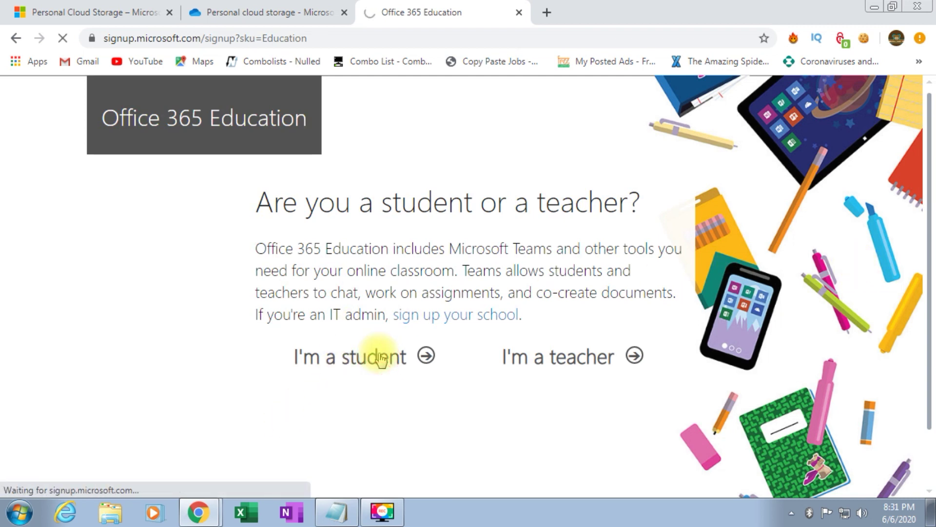
{"action": "left_click", "coordinate": [379, 357]}
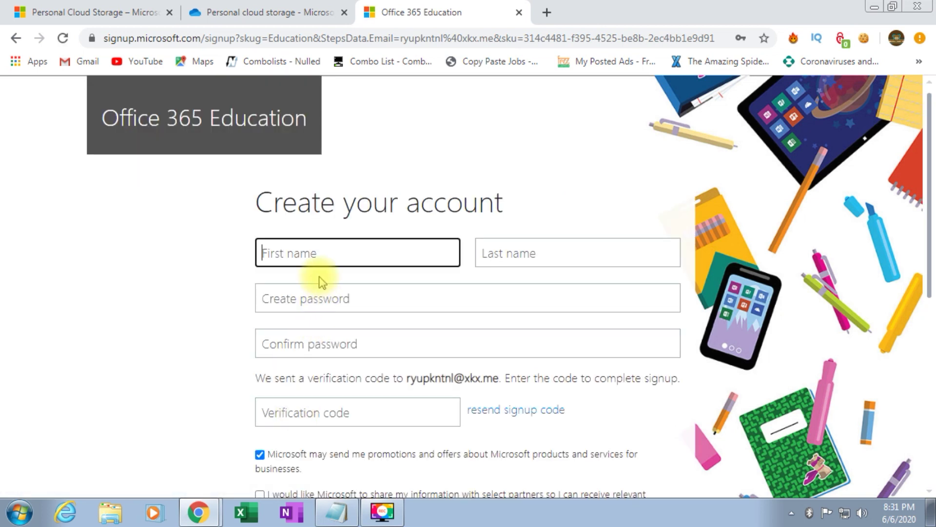
{"action": "type", "text": "Dinesh"}
Fill in the last name and both password fields of the account form.
{"action": "key", "text": "Tab"}
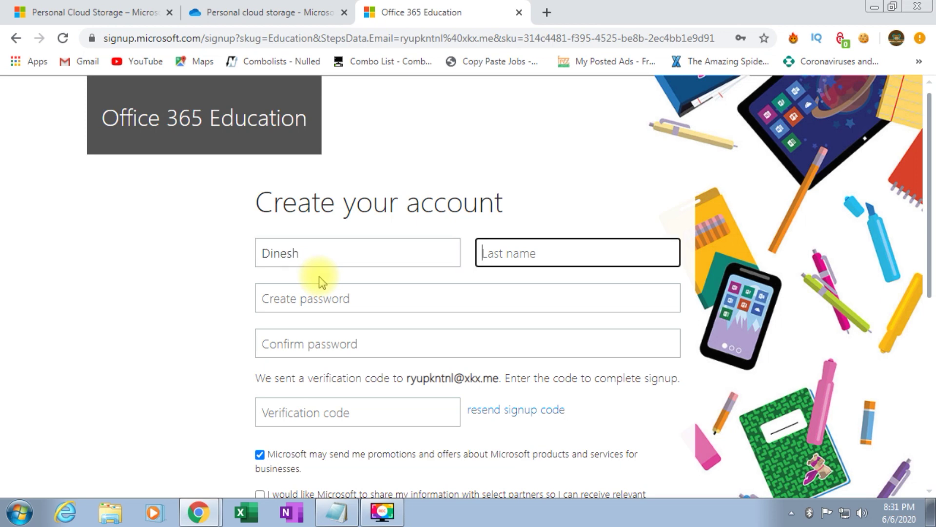
{"action": "type", "text": "R"}
{"action": "key", "text": "Tab"}
{"action": "type", "text": "•••••••••••"}
{"action": "key", "text": "Tab"}
{"action": "type", "text": "•••••••"}
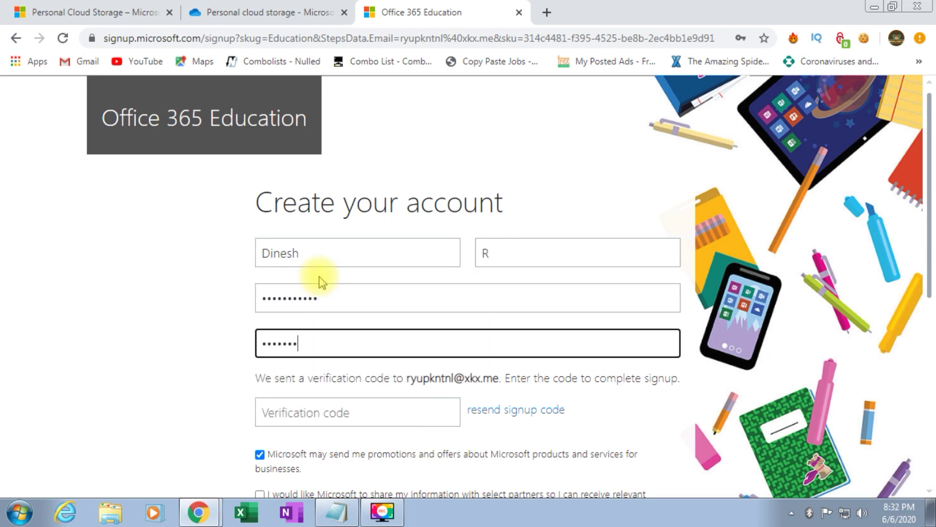
{"action": "type", "text": "••••"}
{"action": "scroll", "coordinate": [366, 424], "scroll_direction": "down", "scroll_amount": 1}
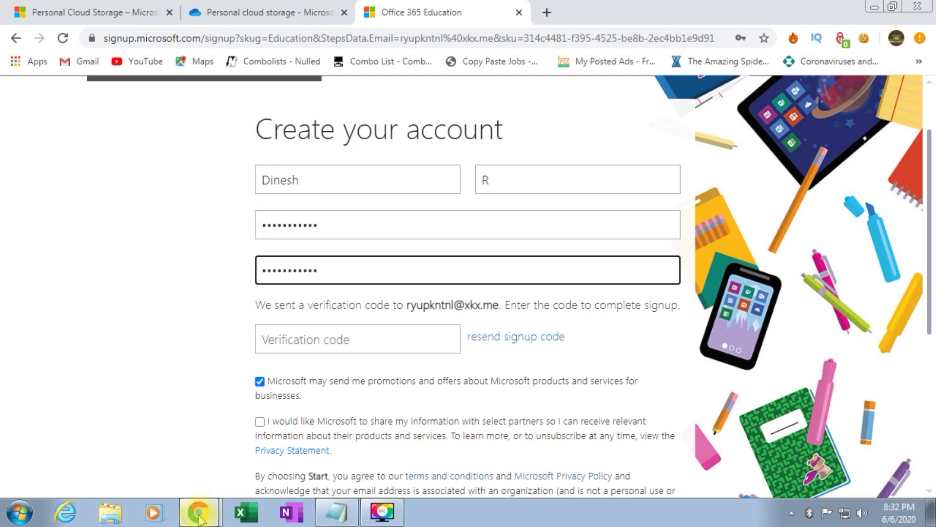
{"action": "mouse_move", "coordinate": [197, 512]}
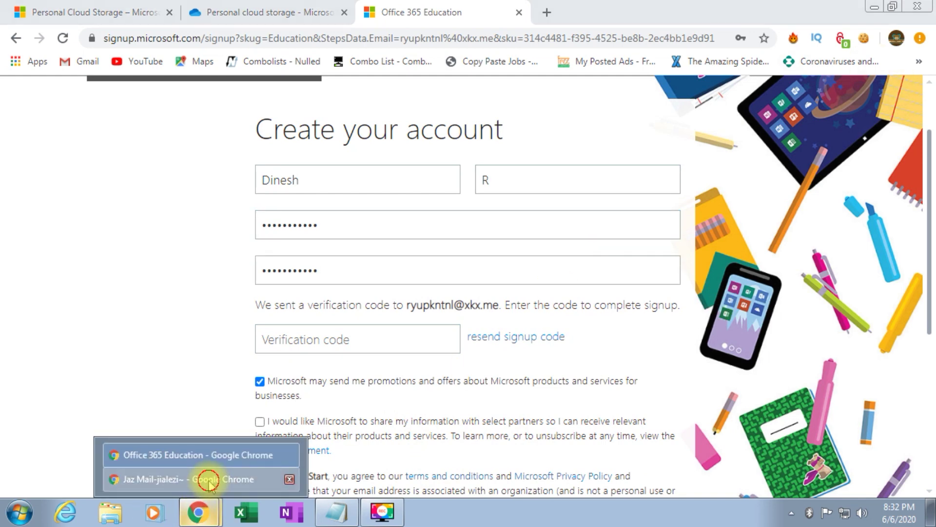
{"action": "left_click", "coordinate": [210, 479]}
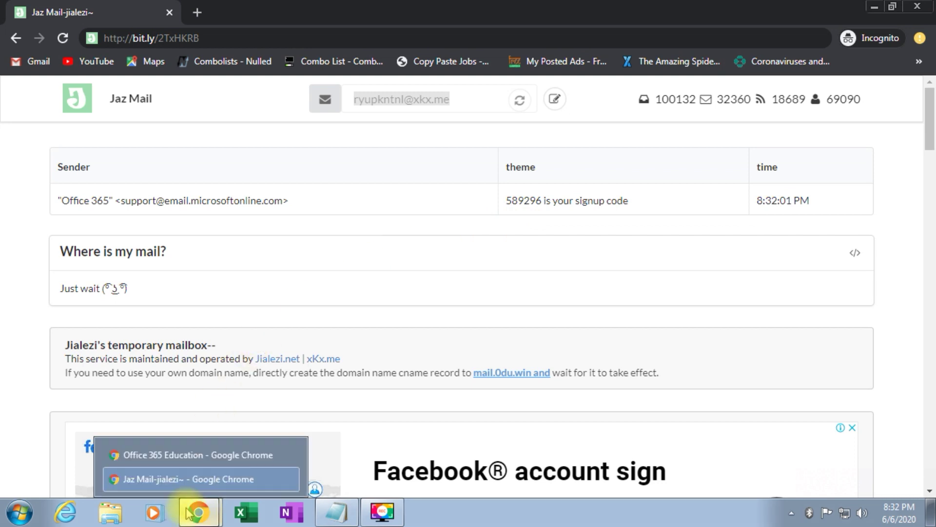
{"action": "left_click", "coordinate": [170, 452]}
{"action": "left_click", "coordinate": [307, 334]}
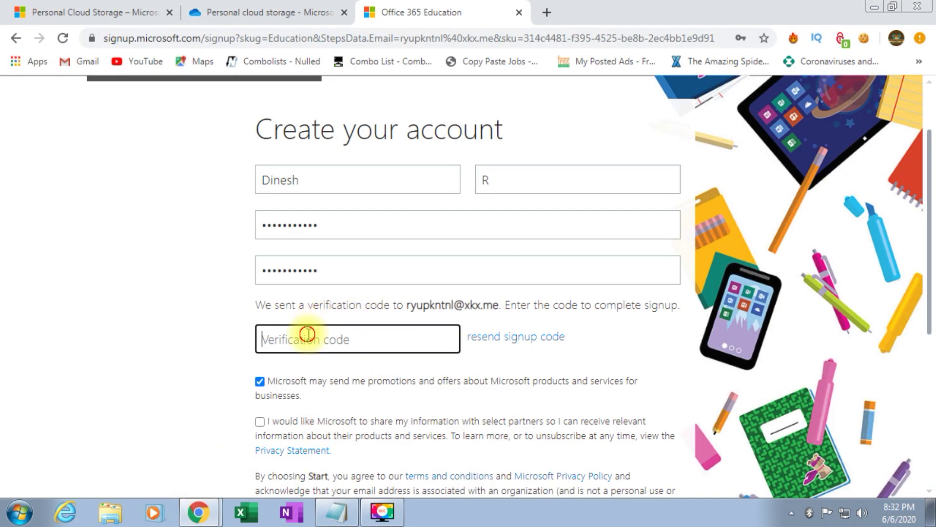
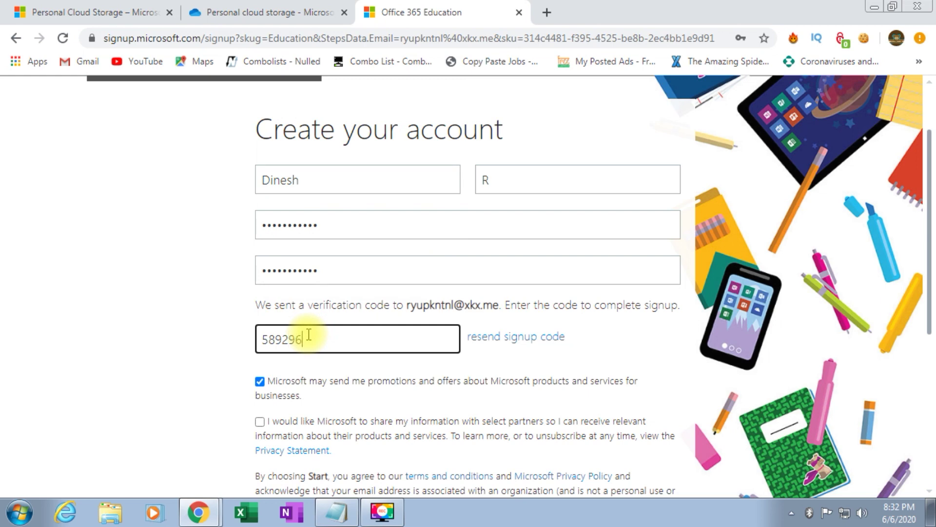
{"action": "scroll", "coordinate": [429, 432], "scroll_direction": "down", "scroll_amount": 1}
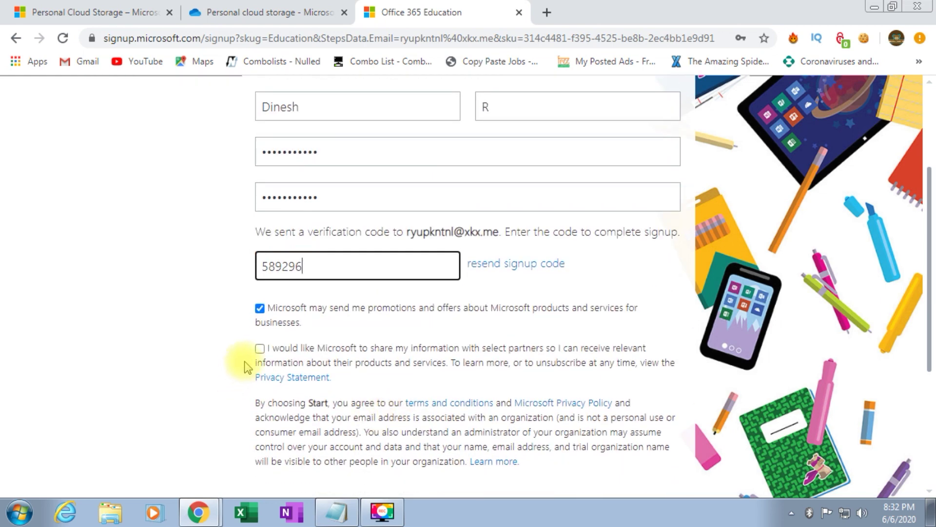
{"action": "left_click", "coordinate": [261, 348]}
{"action": "scroll", "coordinate": [261, 351], "scroll_direction": "down", "scroll_amount": 2}
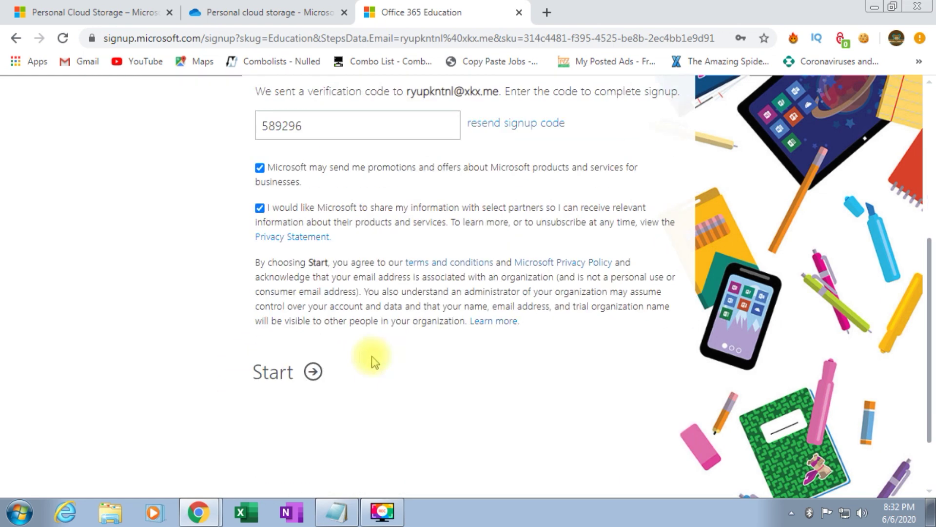
{"action": "left_click", "coordinate": [306, 368]}
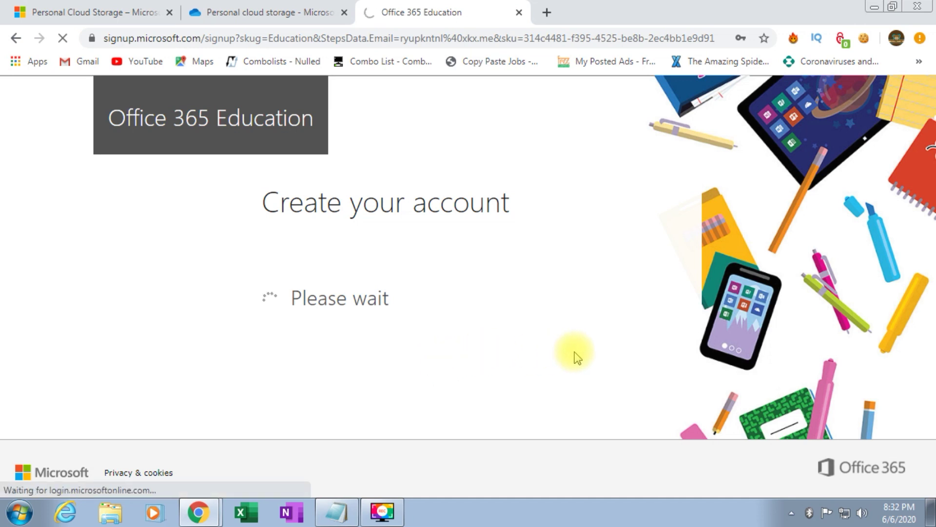
Dismiss the save-password prompt and advance through the welcome slides to finish.
{"action": "left_click", "coordinate": [739, 276]}
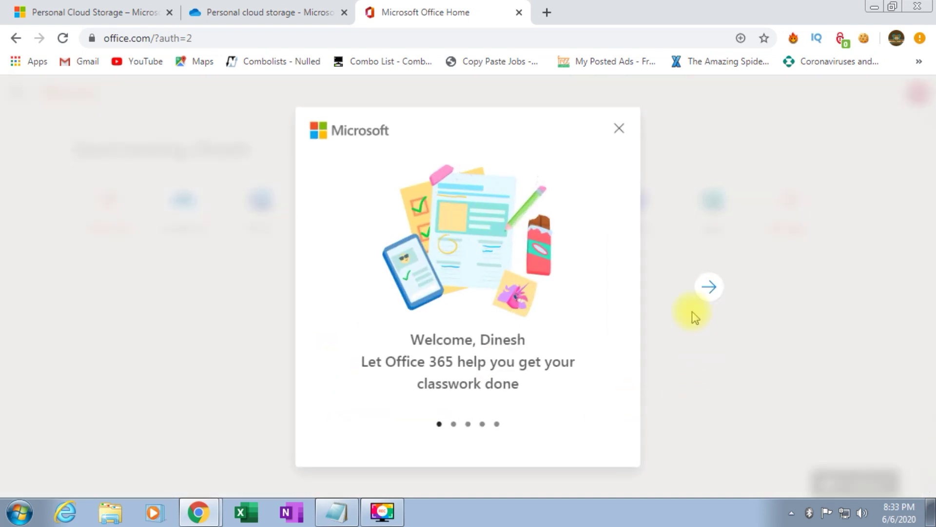
{"action": "left_click", "coordinate": [707, 292]}
{"action": "left_click", "coordinate": [706, 293]}
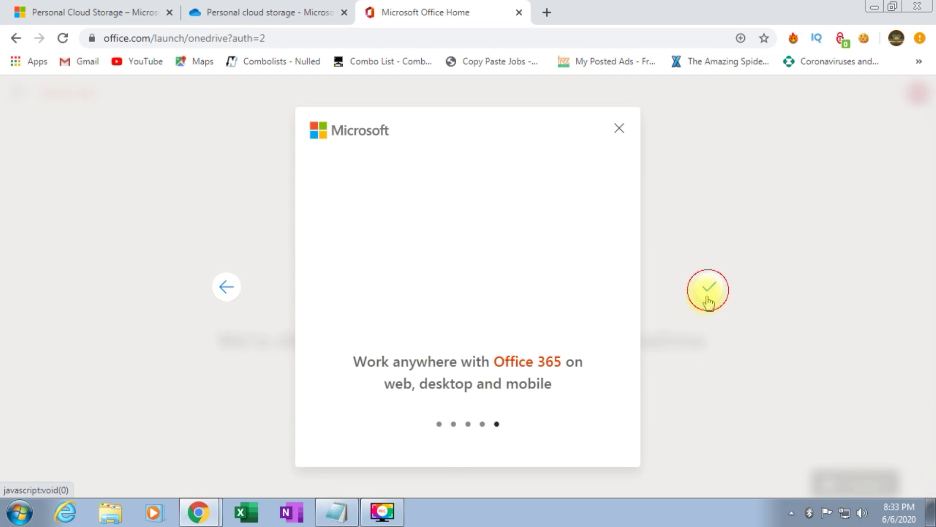
{"action": "left_click", "coordinate": [709, 293]}
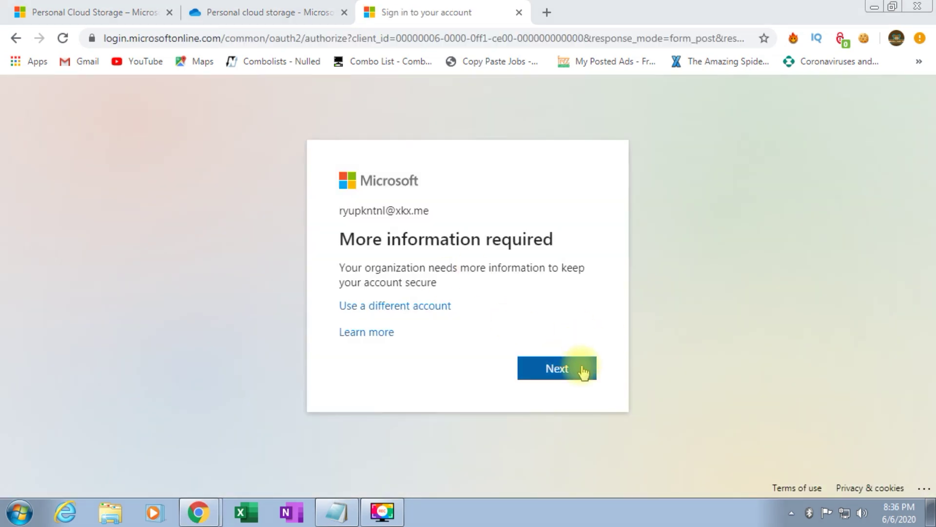
Continue to security info and send a code to the suggested authentication email.
{"action": "left_click", "coordinate": [586, 369]}
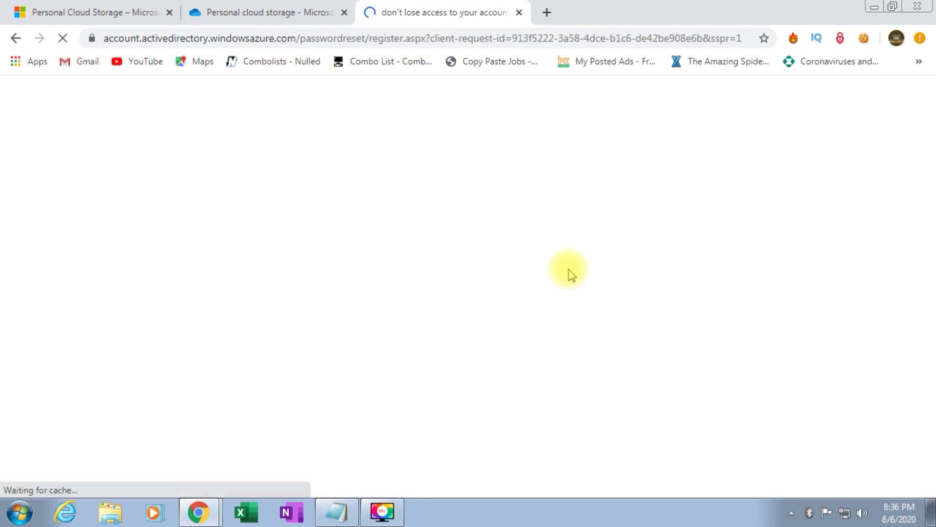
{"action": "left_click", "coordinate": [329, 219]}
{"action": "type", "text": "text"}
{"action": "left_click", "coordinate": [212, 243]}
{"action": "left_click", "coordinate": [179, 240]}
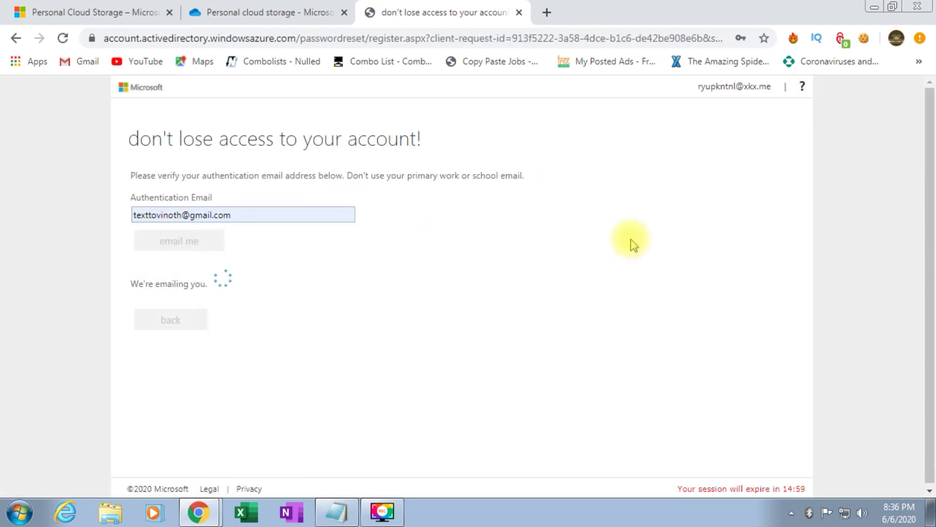
{"action": "key", "text": "ctrl+t"}
{"action": "left_click", "coordinate": [89, 62]}
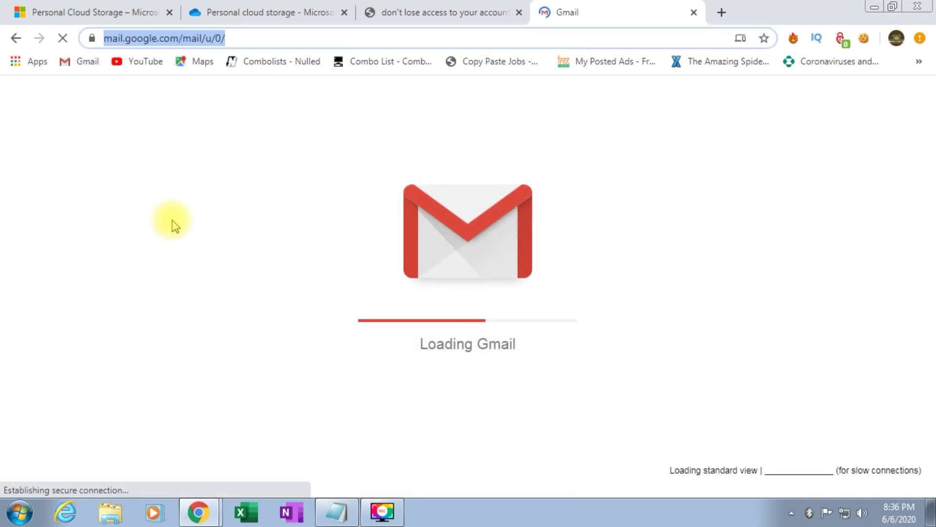
{"action": "left_click", "coordinate": [307, 212]}
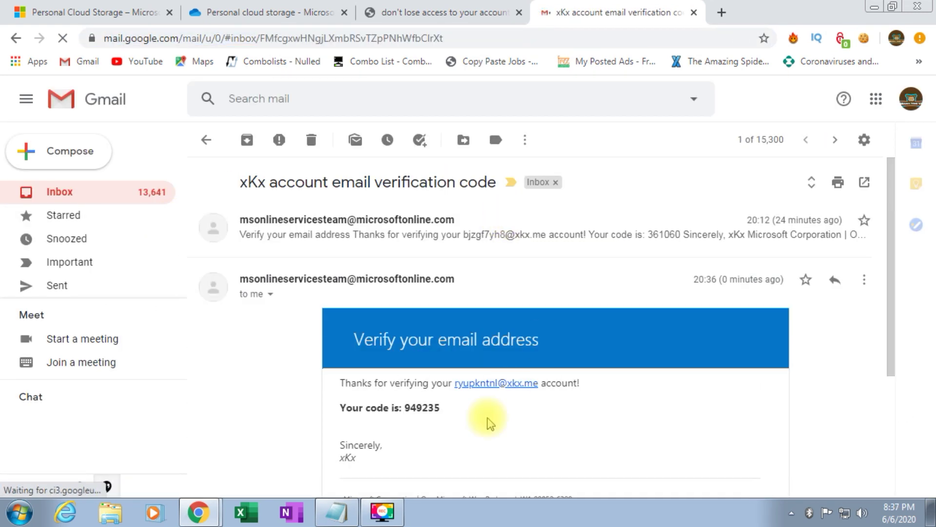
{"action": "double_click", "coordinate": [485, 418]}
{"action": "key", "text": "ctrl+c"}
{"action": "left_click", "coordinate": [446, 12]}
{"action": "left_click", "coordinate": [241, 294]}
{"action": "key", "text": "ctrl+v"}
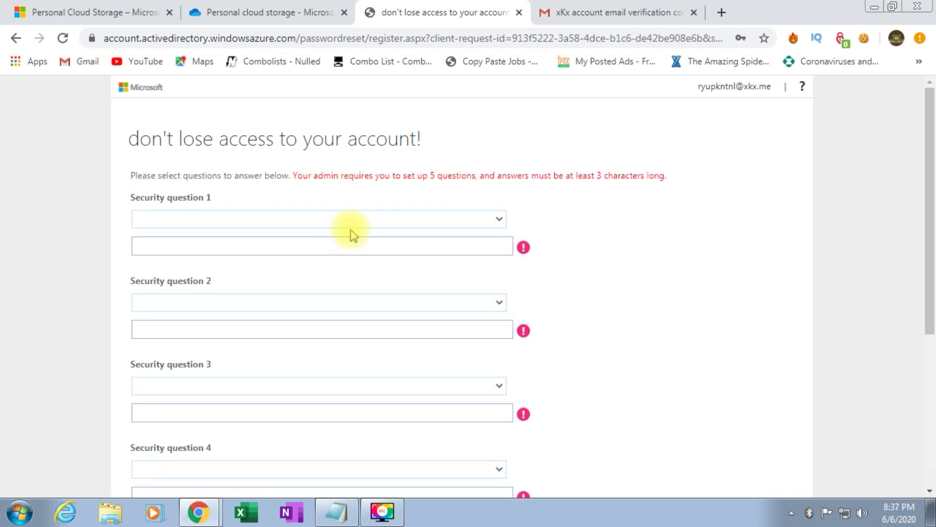
Choose five security questions, including favorite food, and answer each one.
{"action": "left_click", "coordinate": [319, 219]}
{"action": "left_click", "coordinate": [324, 246]}
{"action": "left_click", "coordinate": [283, 303]}
{"action": "left_click", "coordinate": [200, 330]}
{"action": "left_click", "coordinate": [188, 412]}
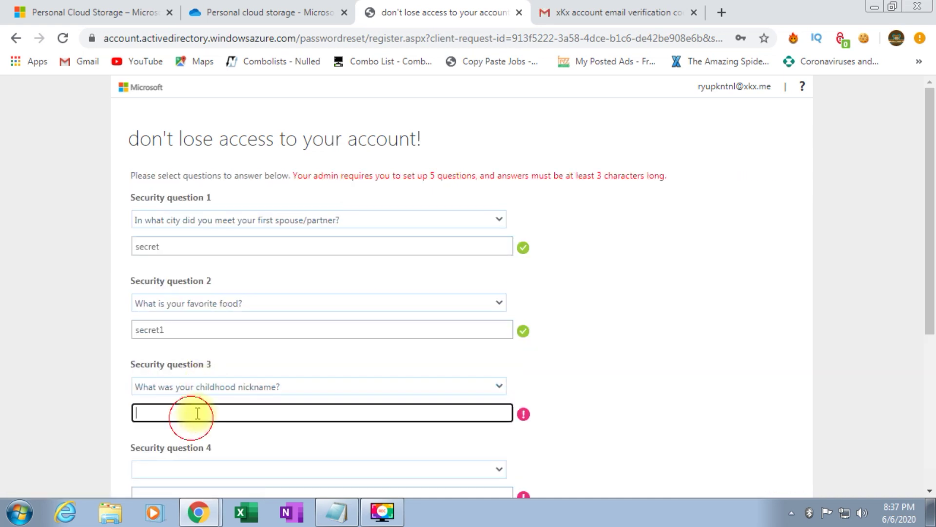
{"action": "left_click", "coordinate": [221, 359]}
Save the security answers, finish setup, and choose to stay signed in.
{"action": "left_click", "coordinate": [174, 375]}
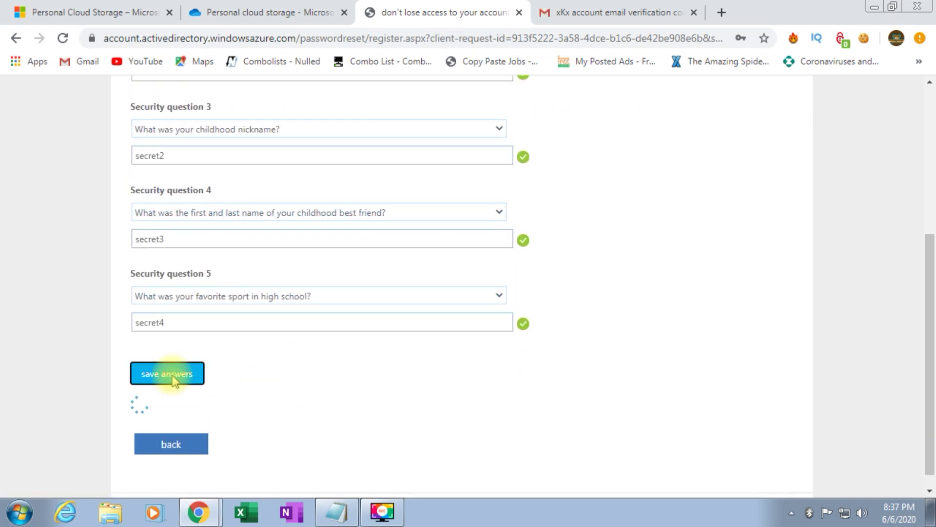
{"action": "left_click", "coordinate": [159, 261]}
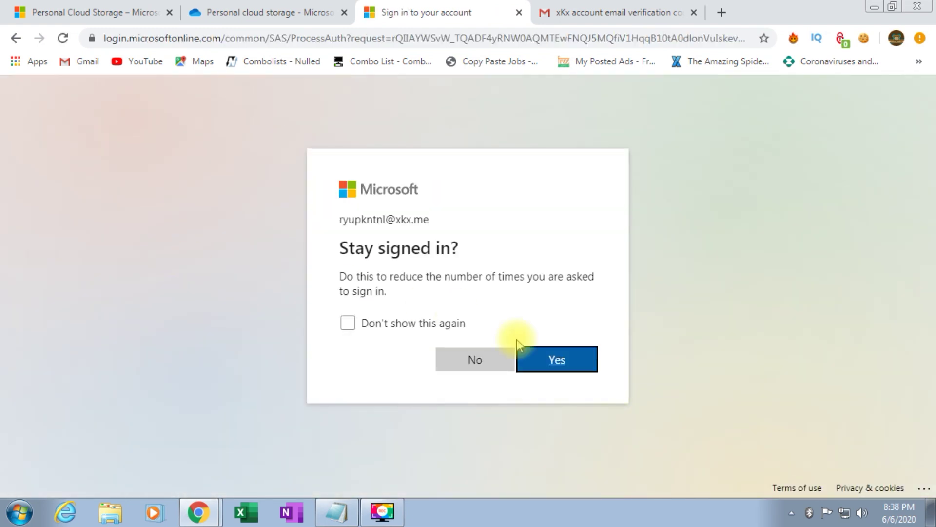
{"action": "left_click", "coordinate": [557, 359]}
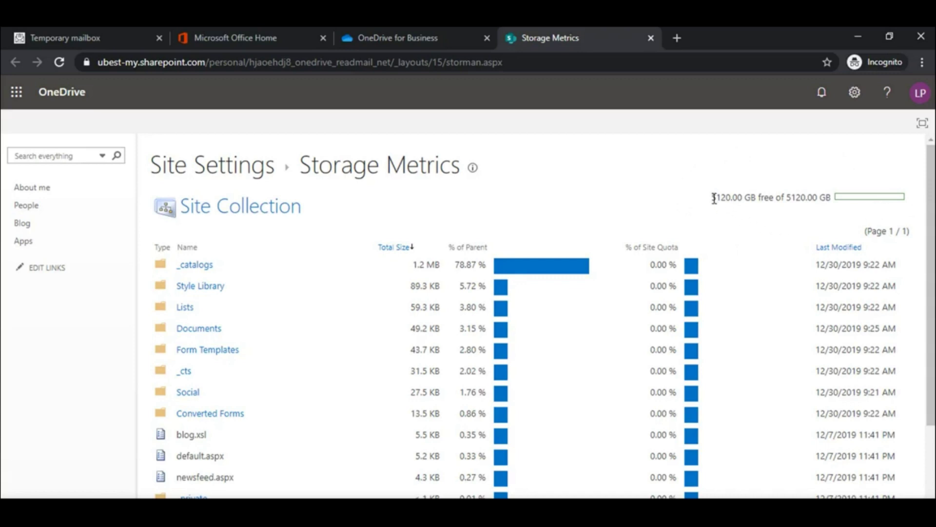
Open OneDrive Storage Metrics, confirming 5120.00 GB free of 5120.00 GB.
{"action": "left_click", "coordinate": [828, 198]}
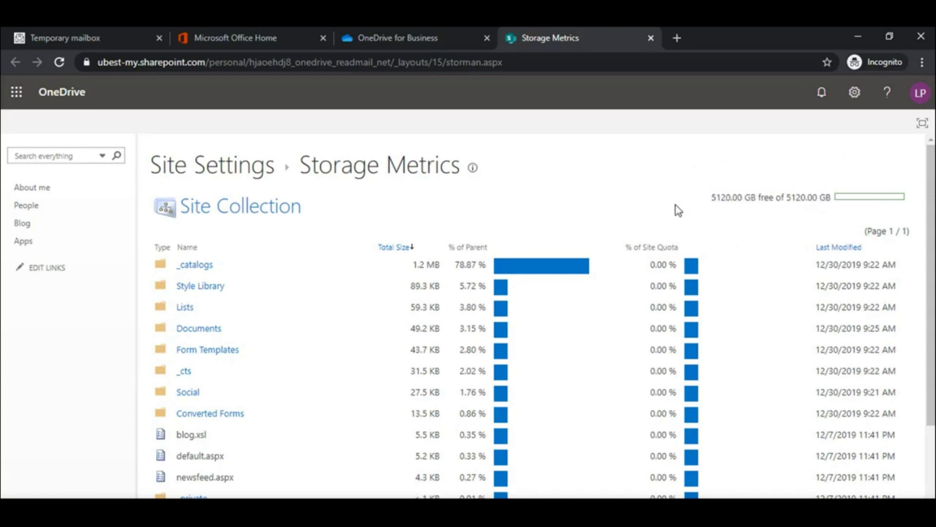